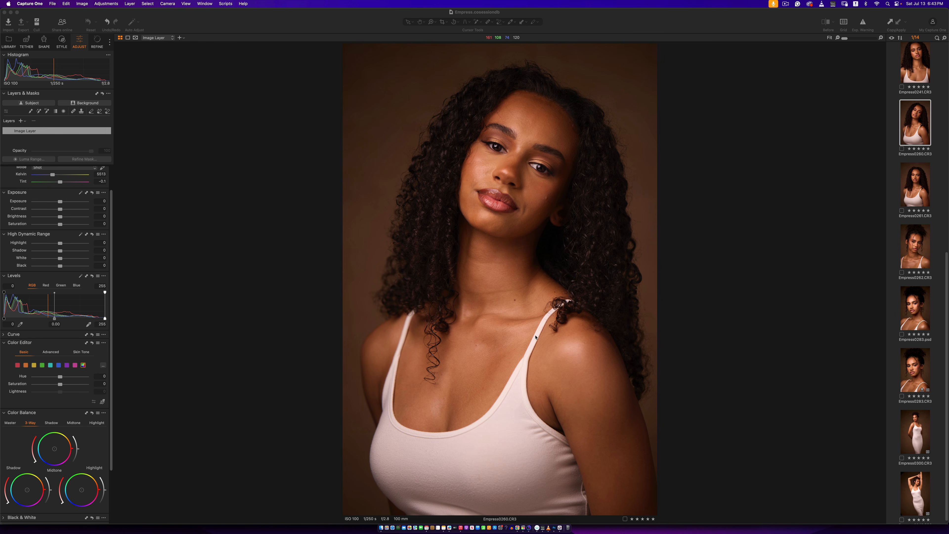
Compare Empress0300.CR3 with its before view and reset all of its adjustments.
{"action": "left_click", "coordinate": [909, 431]}
{"action": "left_click", "coordinate": [916, 445]}
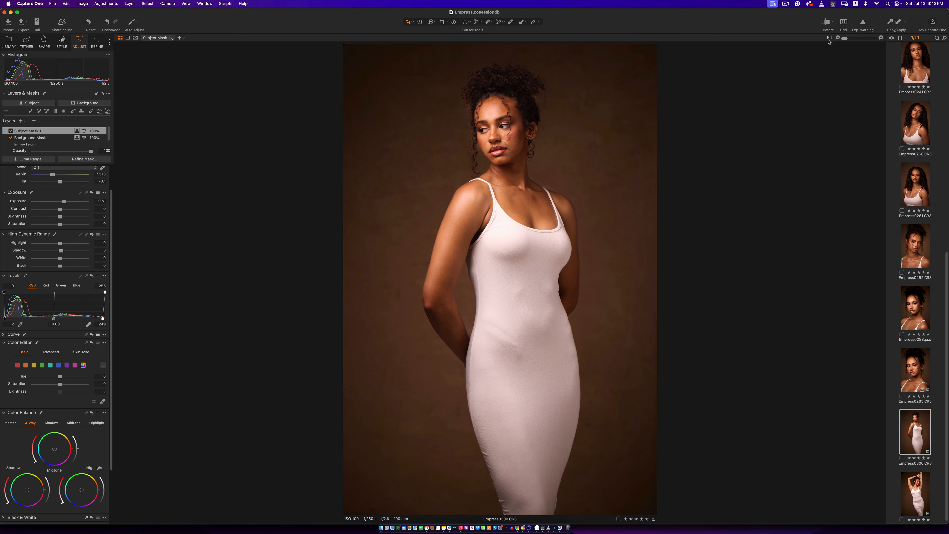
{"action": "left_click", "coordinate": [825, 23]}
{"action": "left_click", "coordinate": [825, 23]}
{"action": "left_click", "coordinate": [89, 23]}
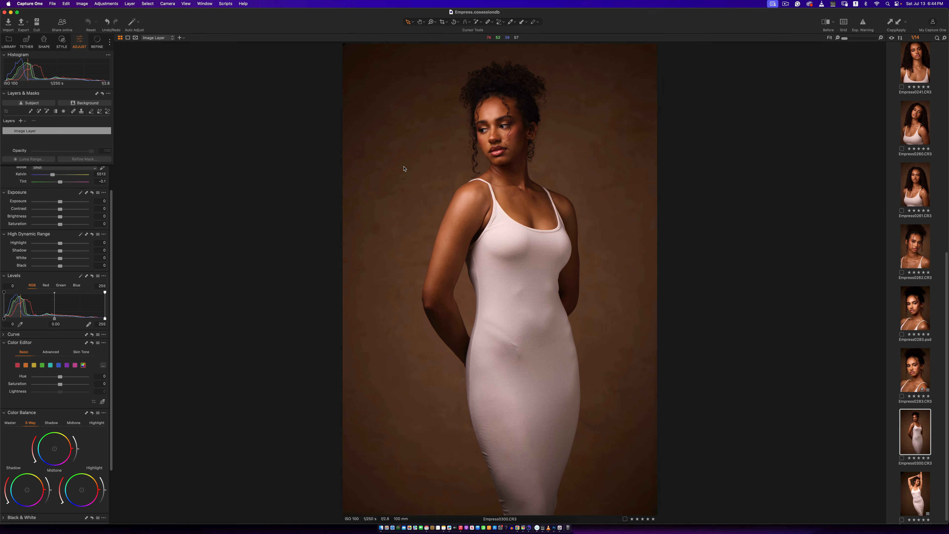
Brighten the entire photo by setting the levels white point to 242 and the exposure to 0.67.
{"action": "left_click_drag", "start_coordinate": [105, 318], "coordinate": [99, 319]}
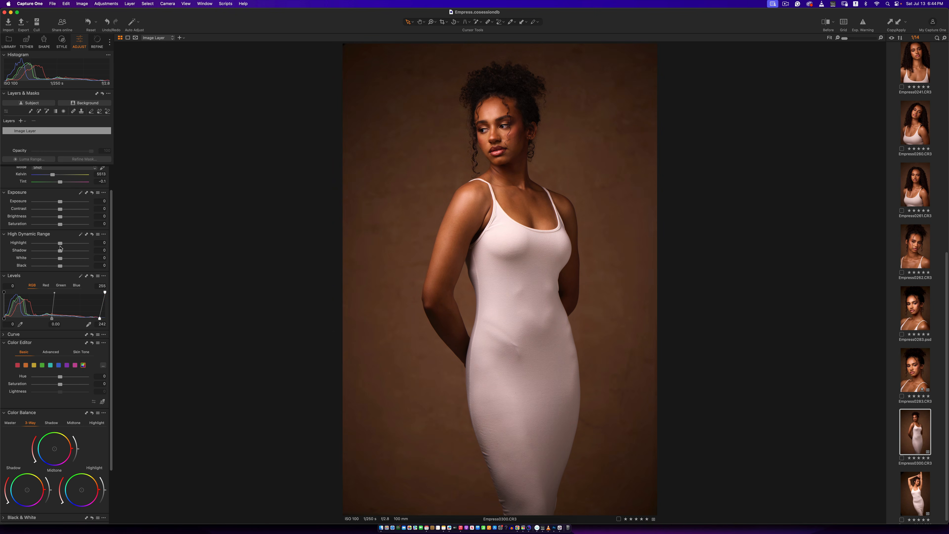
{"action": "left_click_drag", "start_coordinate": [58, 205], "coordinate": [65, 203]}
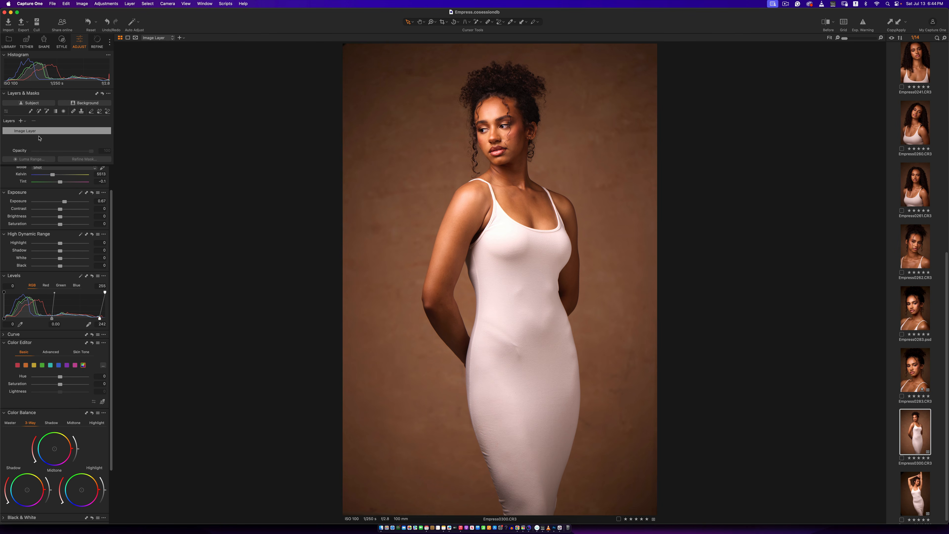
Add an adjustment layer and brush a mask over the face, neck, chest and middle of the dress with the overlay displayed.
{"action": "left_click", "coordinate": [25, 123]}
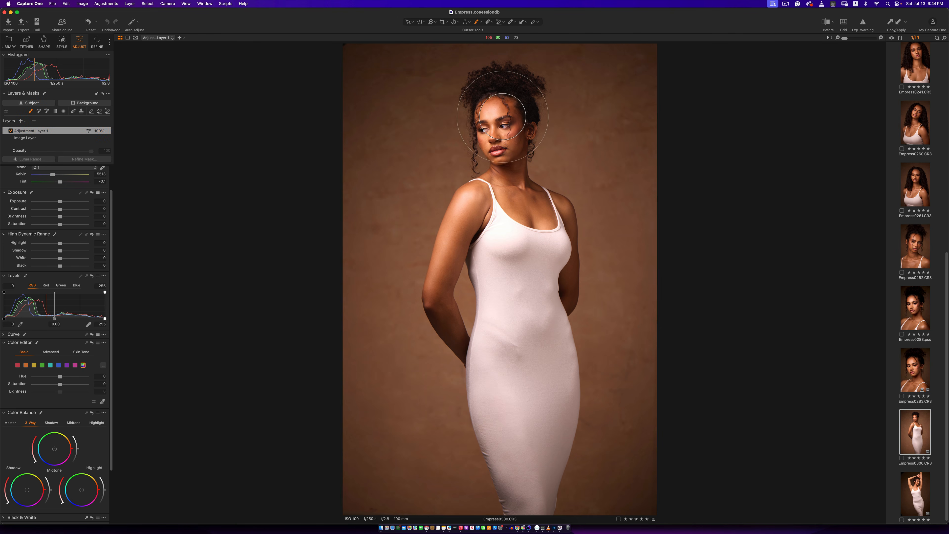
{"action": "left_click_drag", "start_coordinate": [503, 116], "coordinate": [511, 163]}
{"action": "key", "text": "m"}
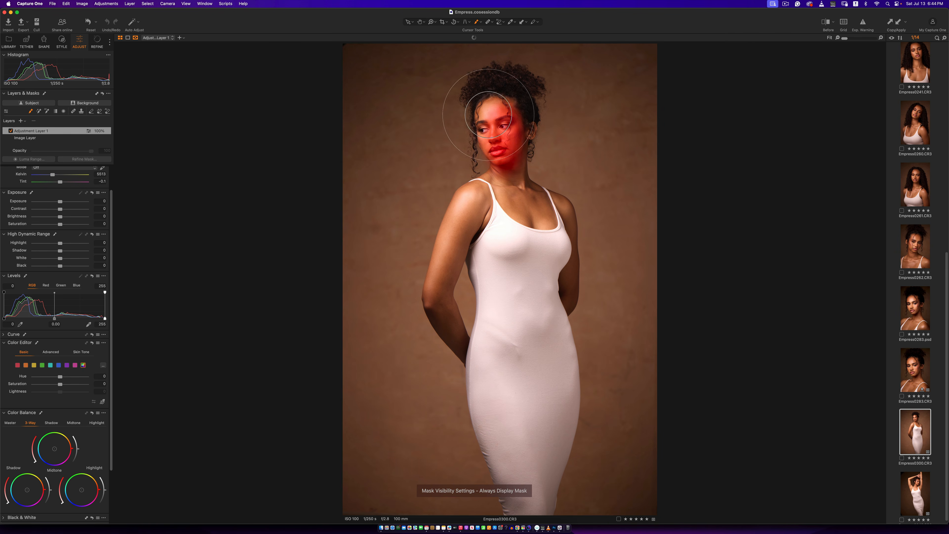
{"action": "mouse_move", "coordinate": [489, 114]}
{"action": "left_mouse_down"}
{"action": "mouse_move", "coordinate": [491, 105]}
{"action": "mouse_move", "coordinate": [499, 126]}
{"action": "left_mouse_up"}
{"action": "mouse_move", "coordinate": [511, 164]}
{"action": "left_mouse_down"}
{"action": "mouse_move", "coordinate": [517, 213]}
{"action": "mouse_move", "coordinate": [486, 194]}
{"action": "mouse_move", "coordinate": [526, 306]}
{"action": "mouse_move", "coordinate": [513, 315]}
{"action": "mouse_move", "coordinate": [531, 276]}
{"action": "left_mouse_up"}
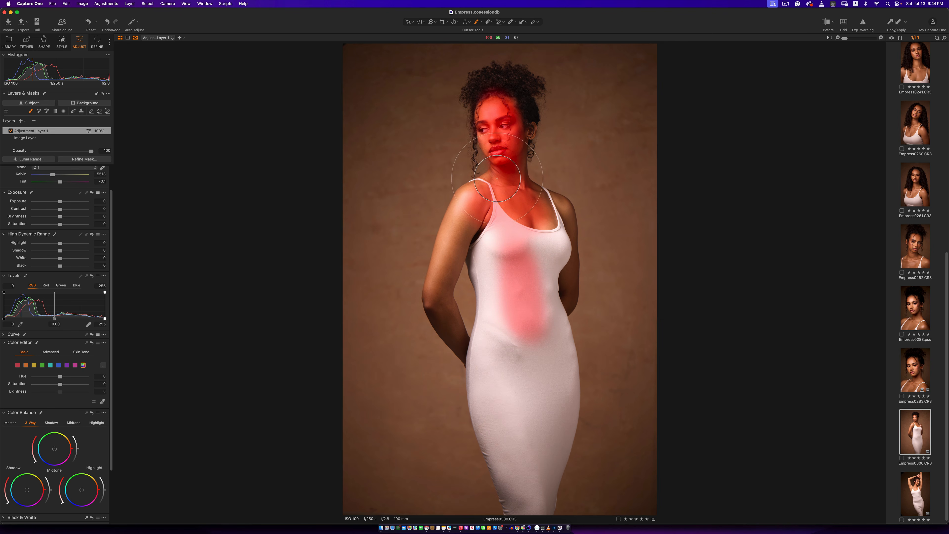
{"action": "left_click_drag", "start_coordinate": [498, 178], "coordinate": [521, 163]}
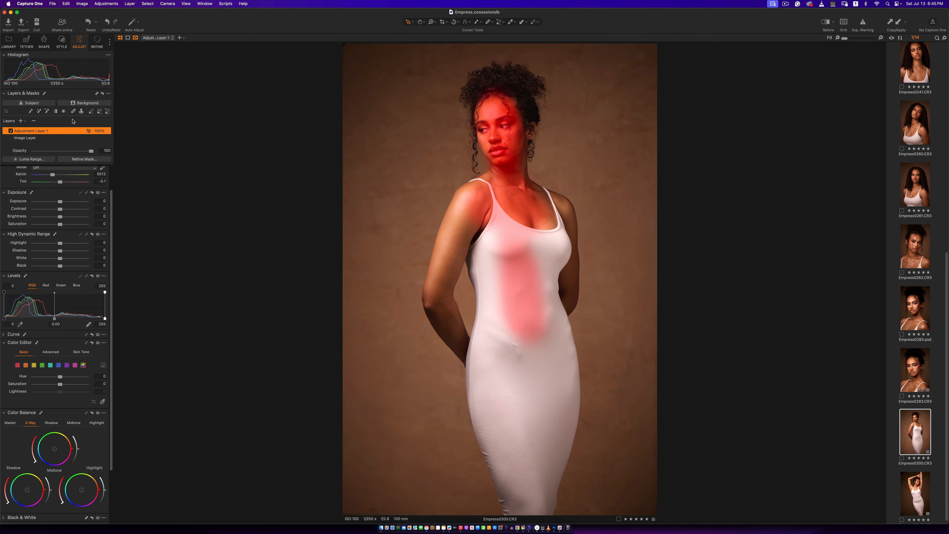
Delete the hand-brushed adjustment layer and reset the photo's adjustments.
{"action": "left_click", "coordinate": [34, 121]}
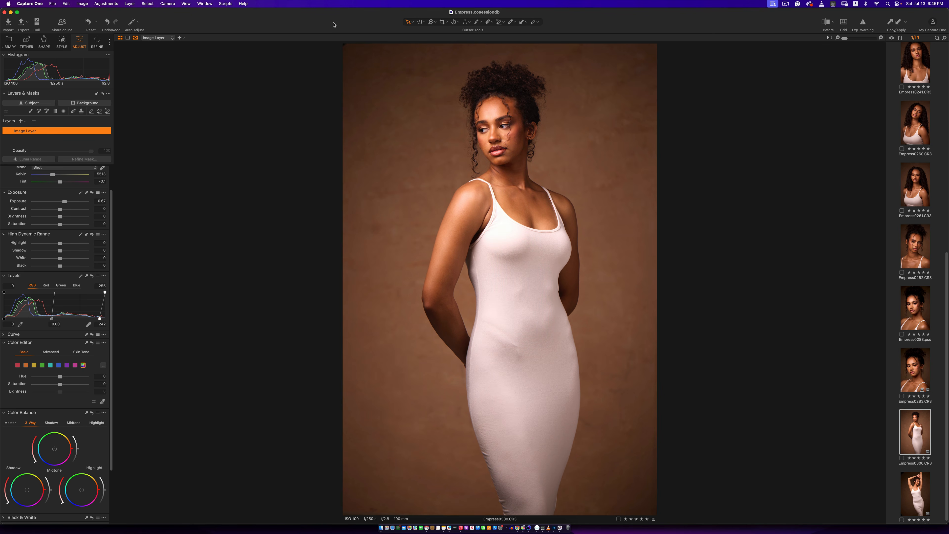
{"action": "left_click", "coordinate": [88, 22]}
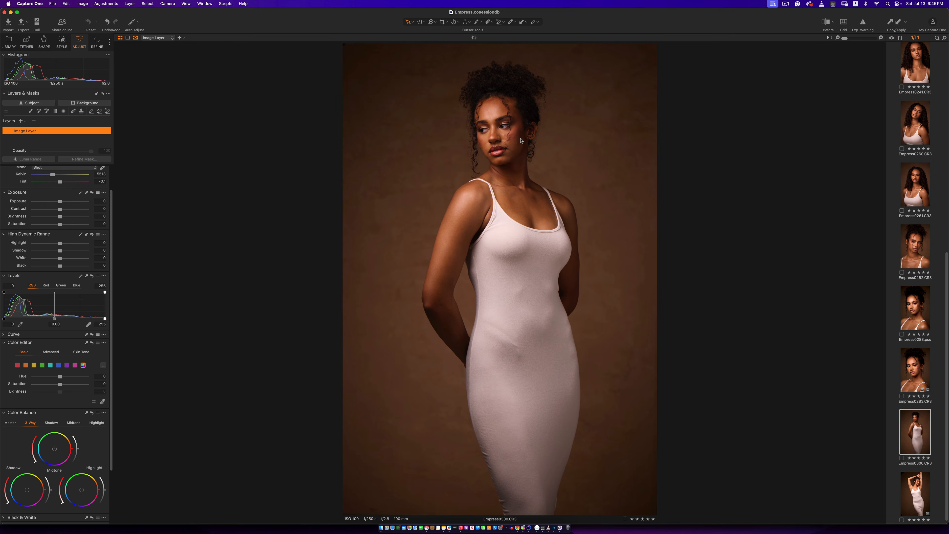
Create automatic subject and background mask layers, and hide the mask overlay.
{"action": "left_click", "coordinate": [41, 106]}
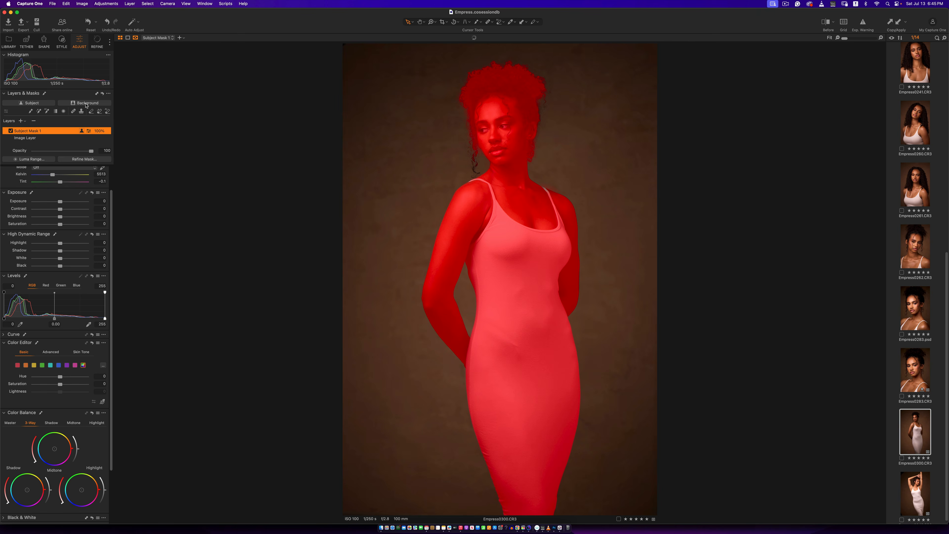
{"action": "left_click", "coordinate": [86, 106]}
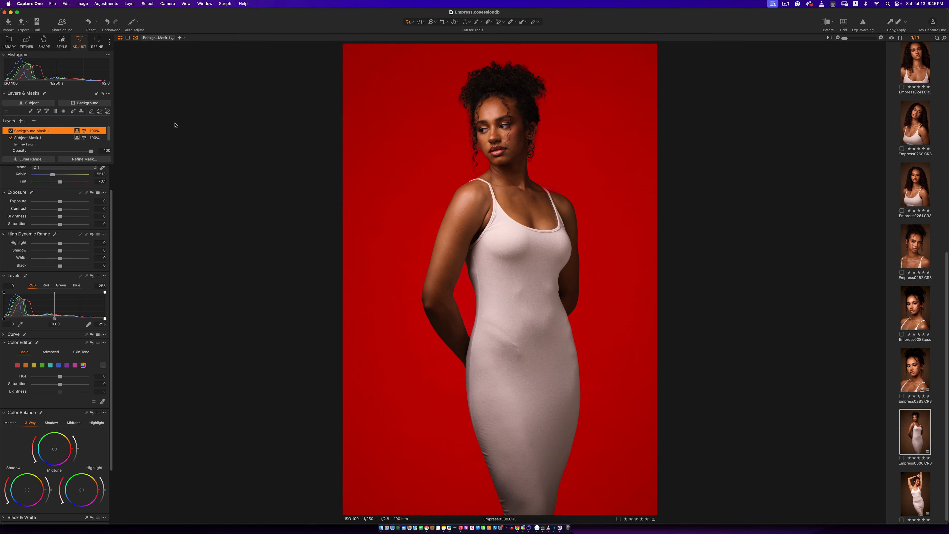
{"action": "key", "text": "m"}
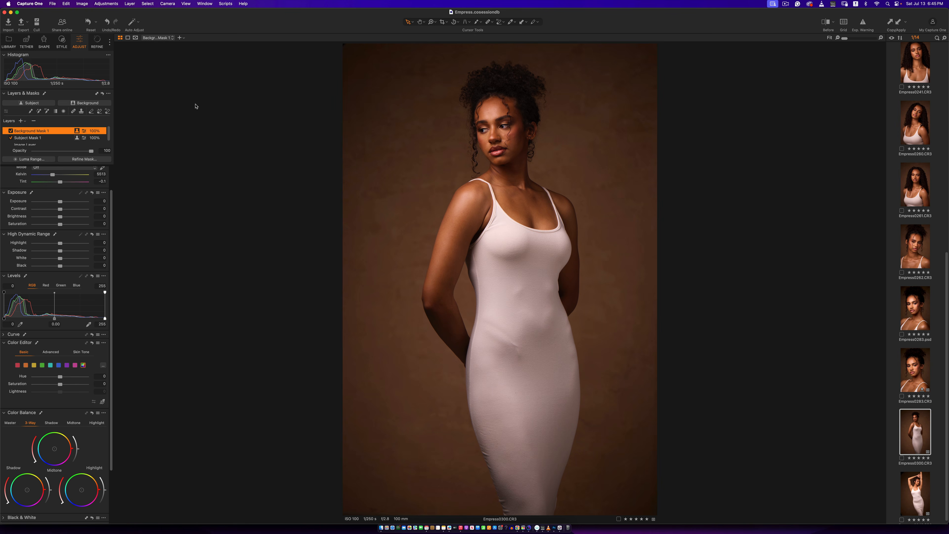
On the subject mask layer, set exposure to 0.4, shadow to 6 and the levels input range to 3–249.
{"action": "left_click", "coordinate": [35, 138]}
{"action": "left_click_drag", "start_coordinate": [61, 202], "coordinate": [68, 204]}
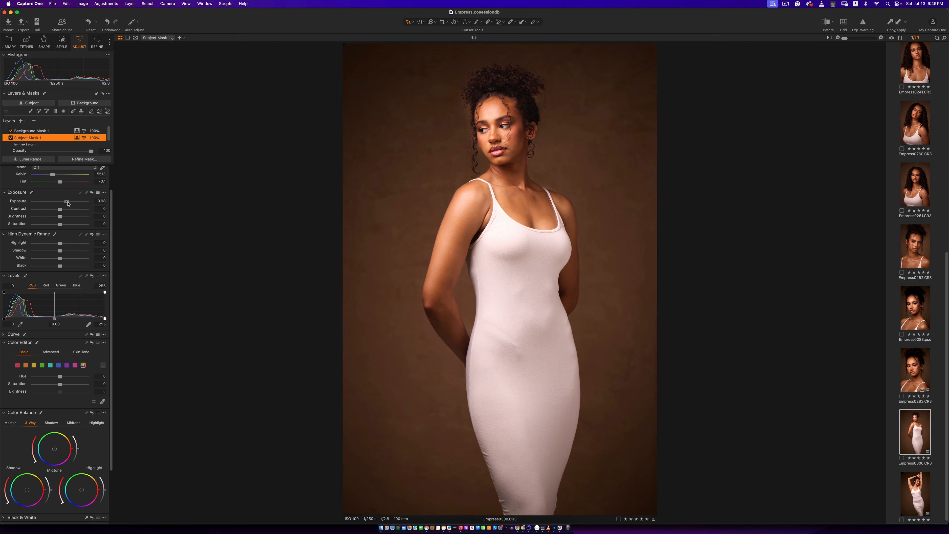
{"action": "left_click_drag", "start_coordinate": [68, 204], "coordinate": [64, 204]}
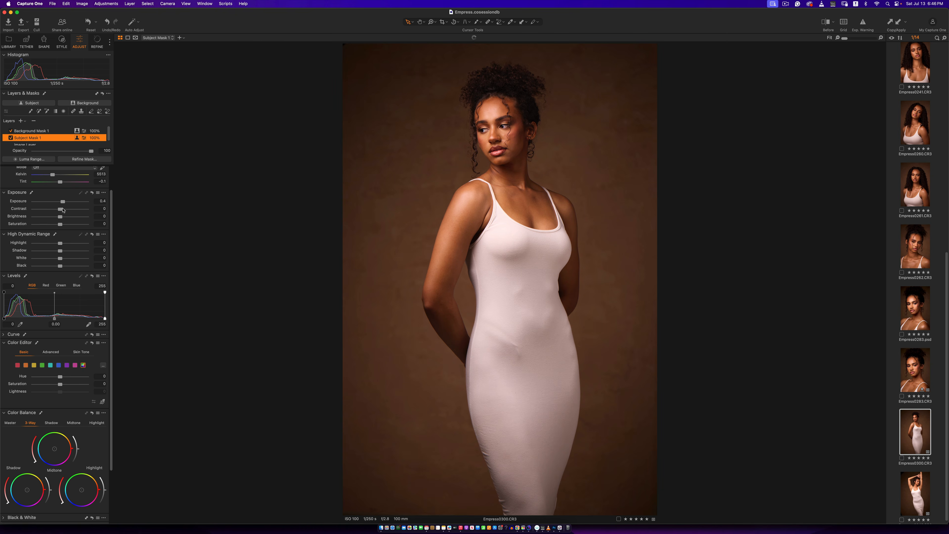
{"action": "left_click_drag", "start_coordinate": [60, 253], "coordinate": [64, 251]}
{"action": "left_click_drag", "start_coordinate": [104, 318], "coordinate": [103, 318]}
{"action": "left_click_drag", "start_coordinate": [4, 318], "coordinate": [5, 319]}
Set the background mask layer's exposure to -0.22 and compare the photo before and after.
{"action": "left_click", "coordinate": [46, 131]}
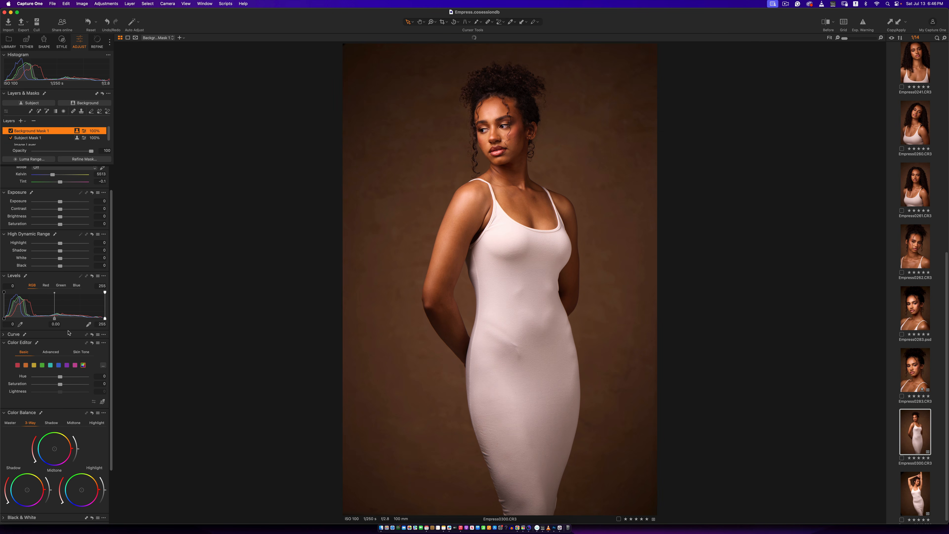
{"action": "left_click_drag", "start_coordinate": [61, 203], "coordinate": [60, 203]}
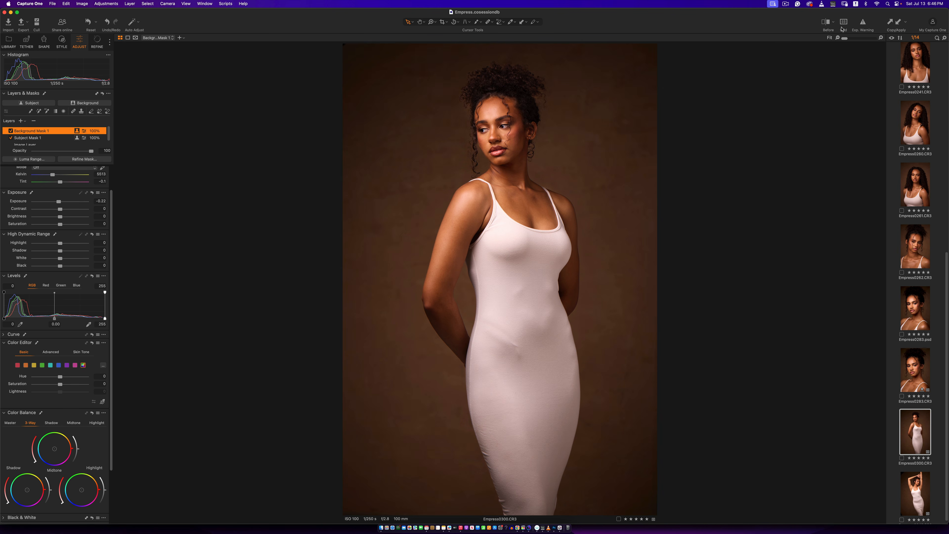
{"action": "left_click", "coordinate": [826, 23]}
{"action": "left_click", "coordinate": [828, 24]}
Copy the adjustments of Empress0300.CR3 and apply them to Empress0349.CR3 after resetting that photo.
{"action": "left_click", "coordinate": [890, 24]}
{"action": "left_click", "coordinate": [919, 486]}
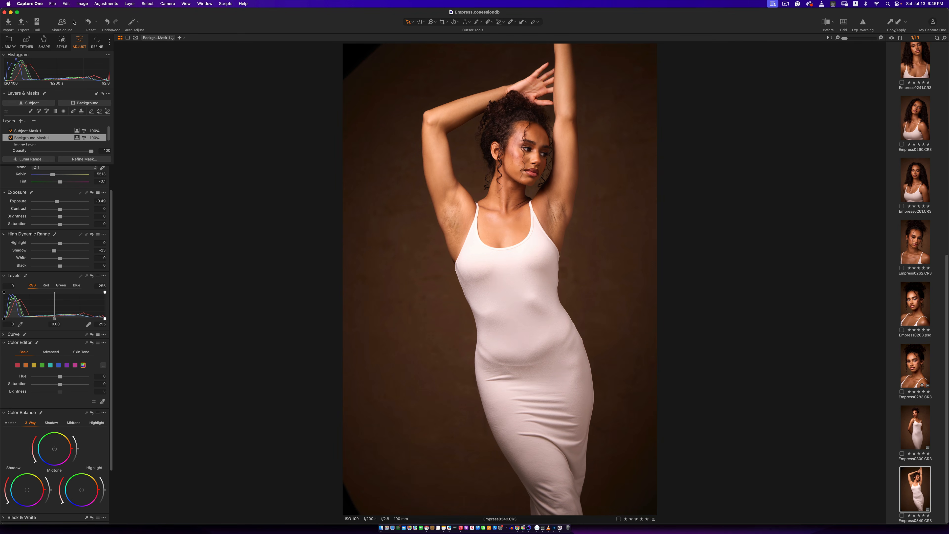
{"action": "left_click", "coordinate": [87, 21]}
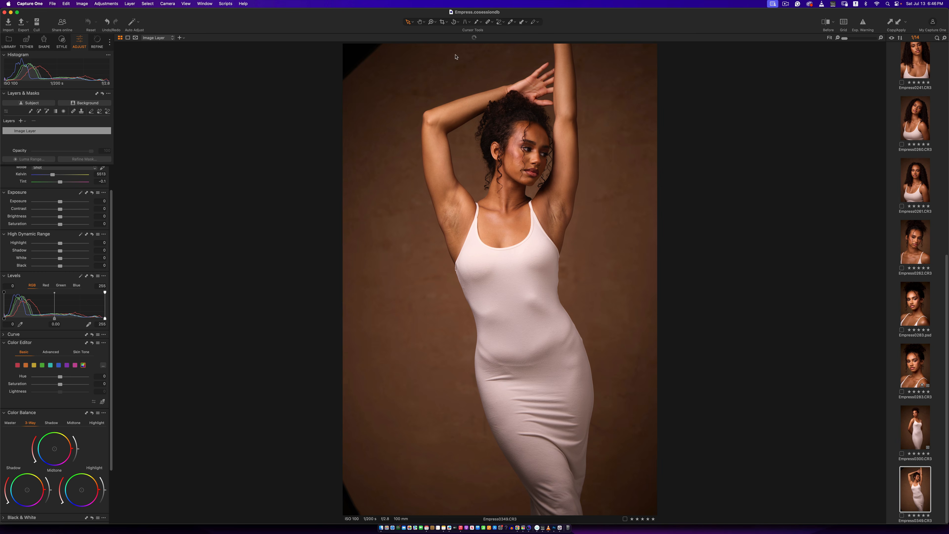
{"action": "left_click", "coordinate": [898, 22]}
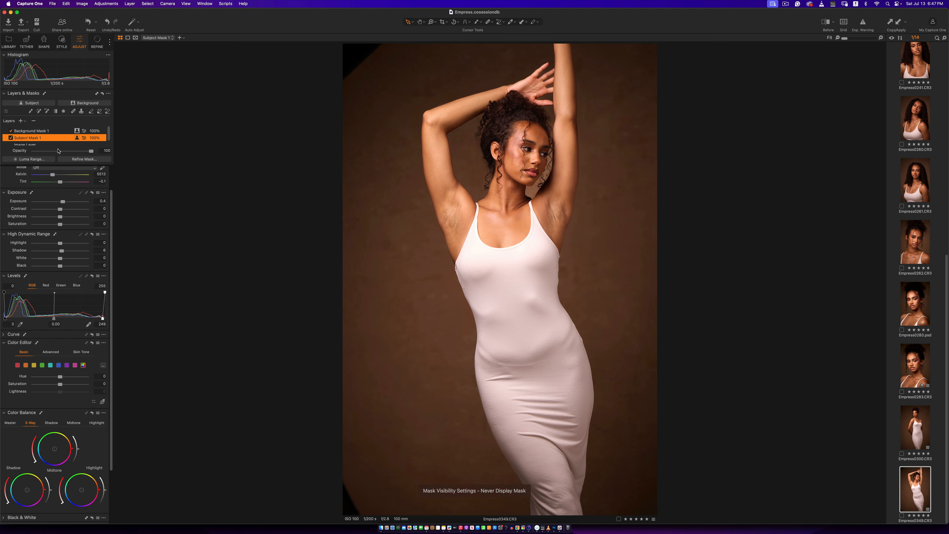
Display the subject mask and remove the background gap between the face and raised arm from it with the Magic Eraser.
{"action": "key", "text": "m"}
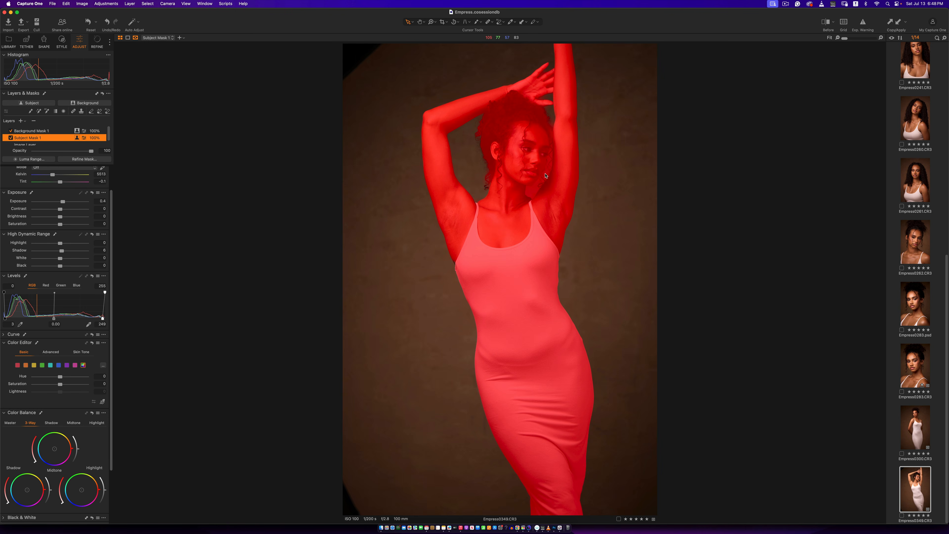
{"action": "key", "text": "super+equal"}
{"action": "key", "text": "super+equal"}
{"action": "key", "text": "super+equal"}
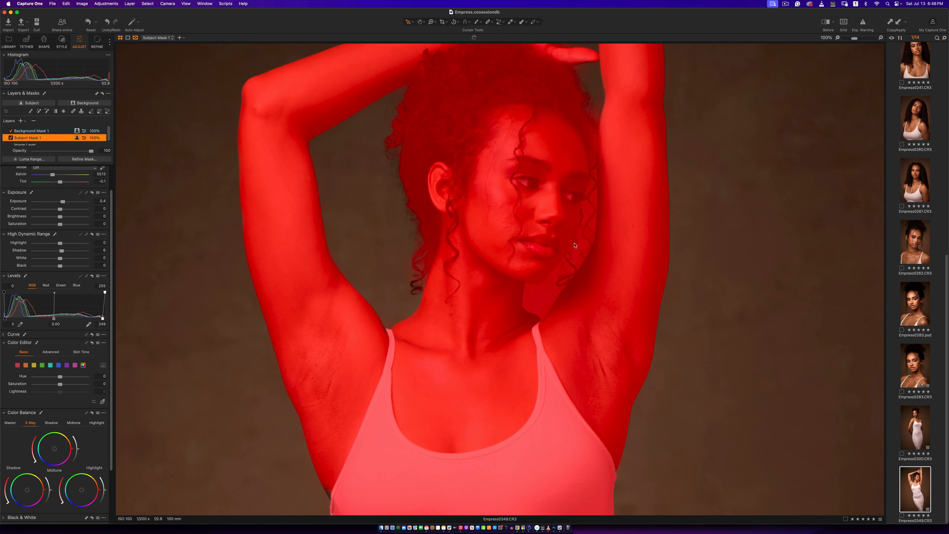
{"action": "left_click", "coordinate": [108, 112]}
{"action": "left_click_drag", "start_coordinate": [594, 164], "coordinate": [557, 288]}
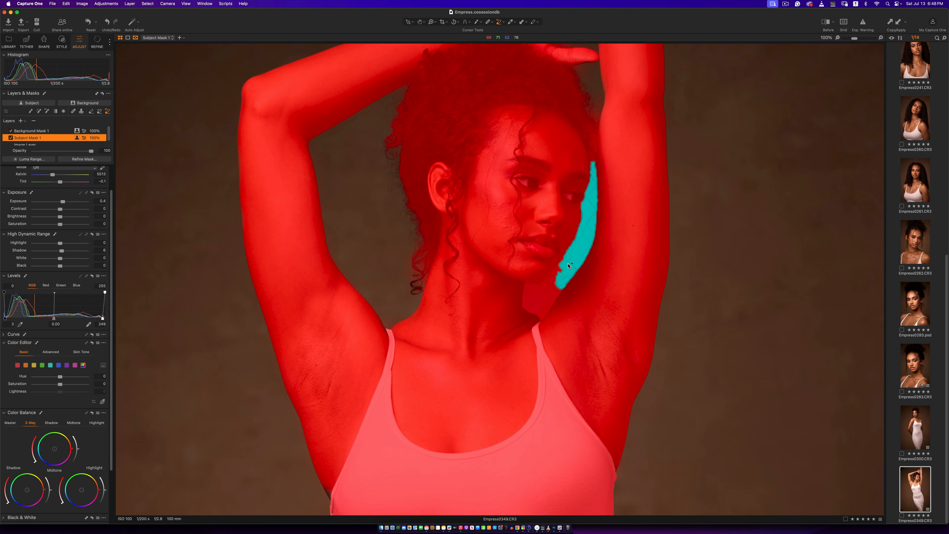
{"action": "left_click", "coordinate": [560, 276]}
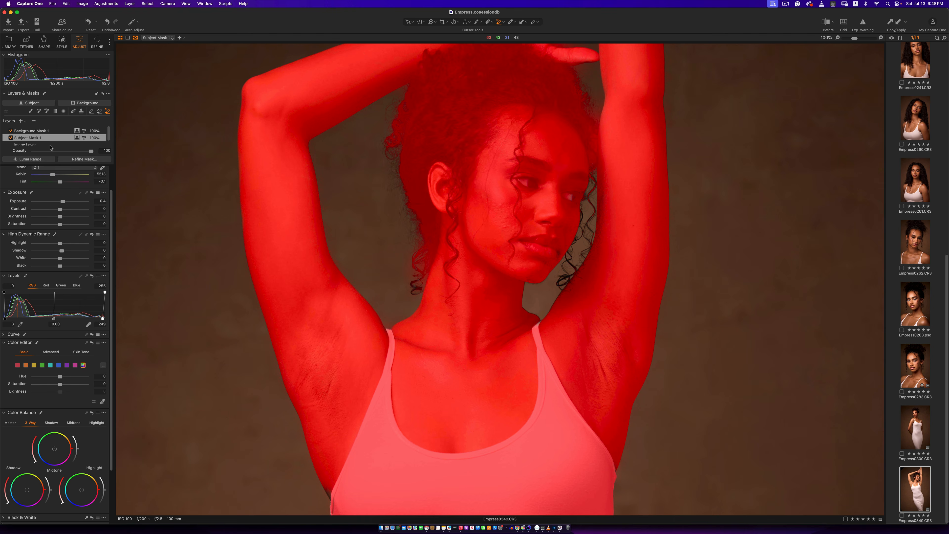
Add the gap between the face and raised arm to the background mask with the Magic Brush, and hide the overlay.
{"action": "left_click", "coordinate": [33, 131]}
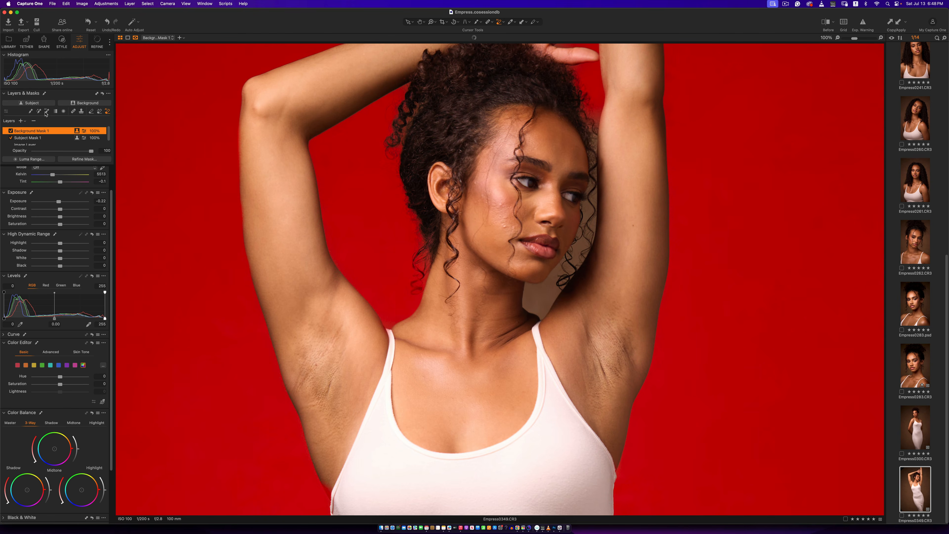
{"action": "left_click", "coordinate": [46, 111]}
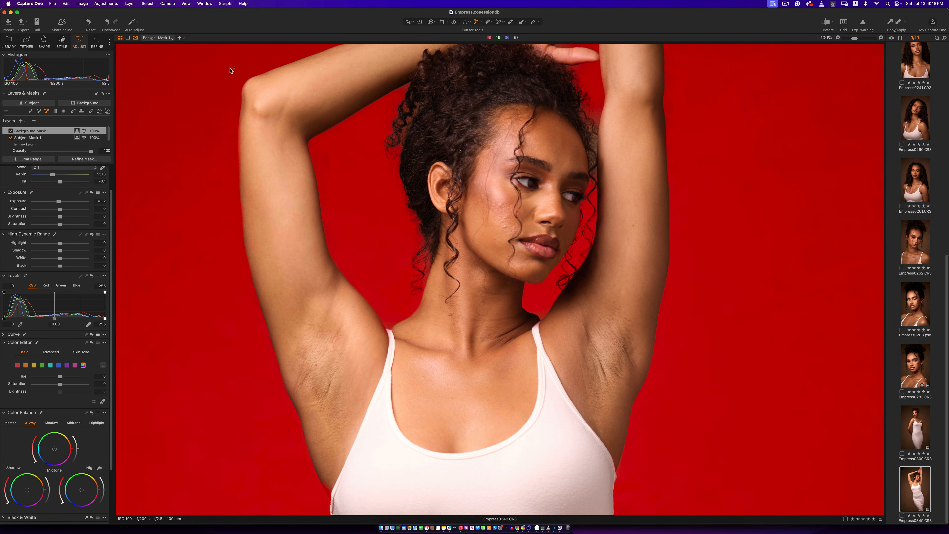
{"action": "left_click", "coordinate": [408, 22]}
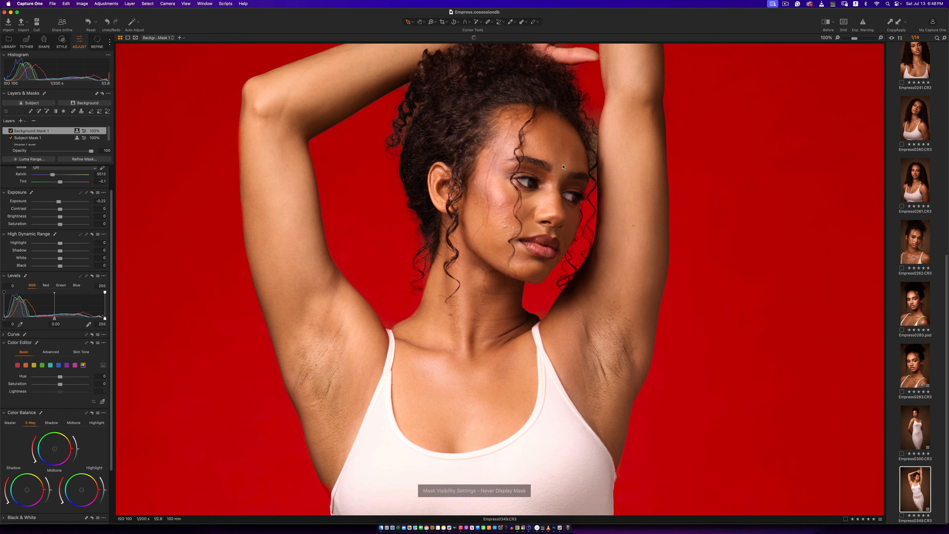
Check the background mask's effect by toggling its layer, and compare the entire Empress0349.CR3 photo before and after.
{"action": "left_click", "coordinate": [16, 131]}
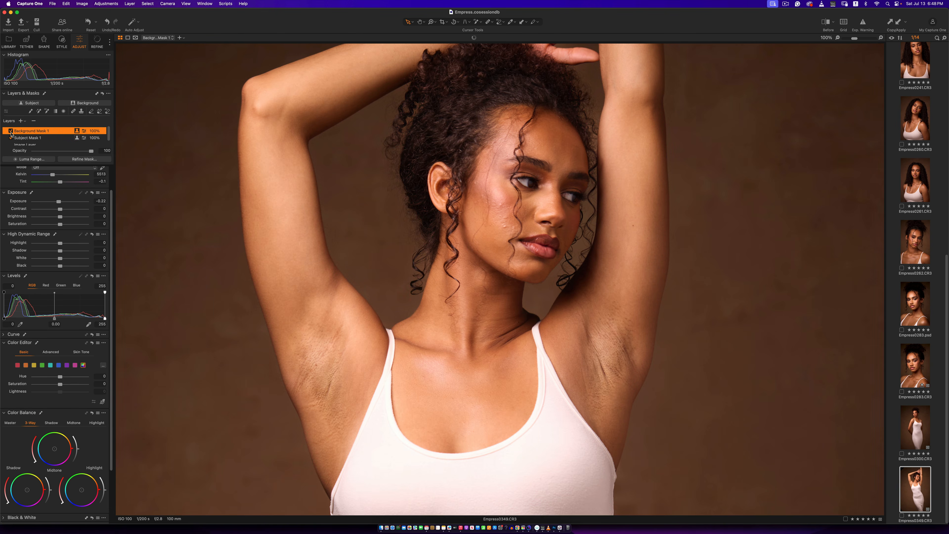
{"action": "left_click", "coordinate": [10, 131]}
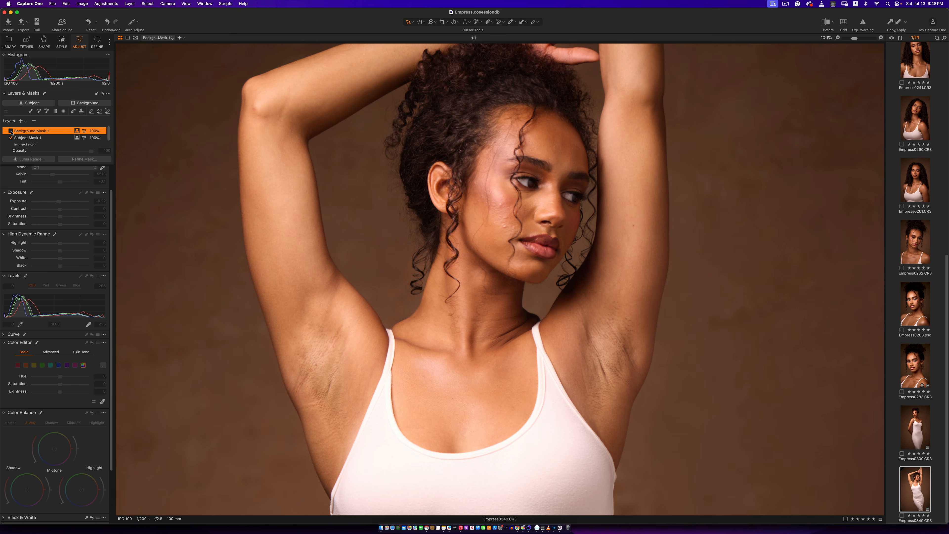
{"action": "left_click", "coordinate": [10, 131]}
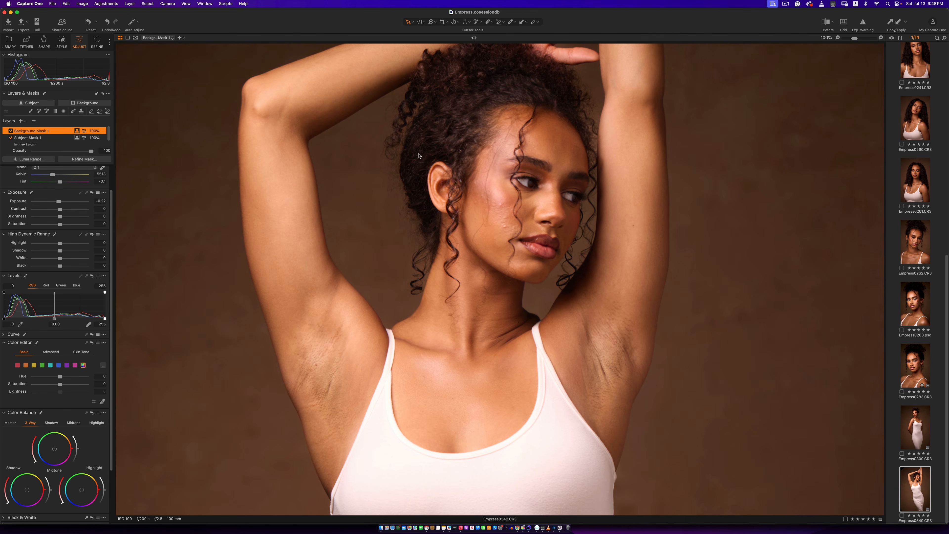
{"action": "key", "text": "z"}
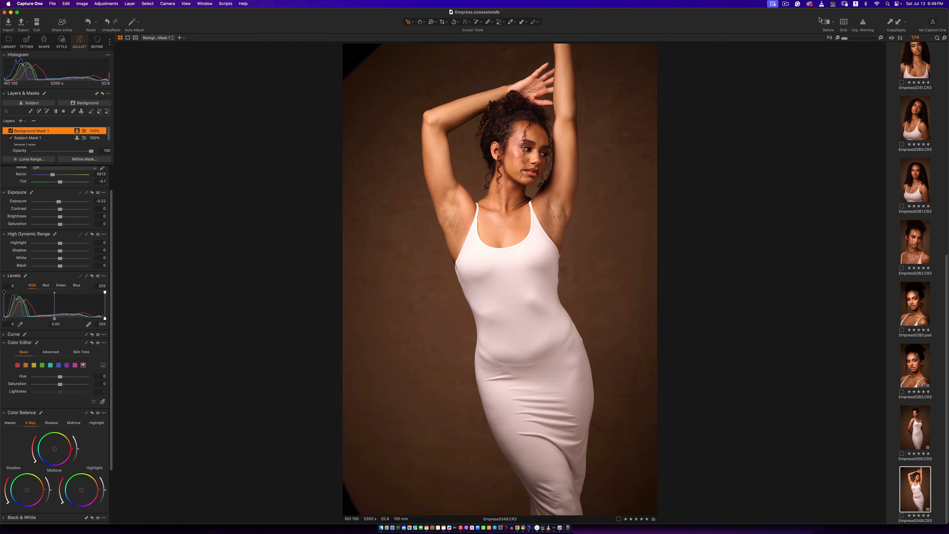
{"action": "left_click", "coordinate": [824, 24]}
{"action": "left_click", "coordinate": [825, 23]}
Open Empress0300.CR3 again and compare its before and after views.
{"action": "left_click", "coordinate": [915, 421]}
{"action": "left_click", "coordinate": [829, 21]}
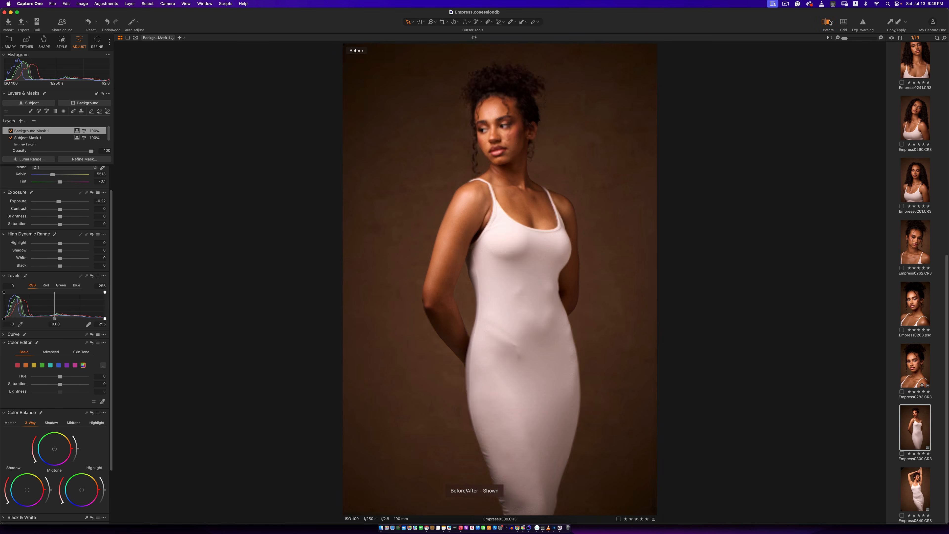
{"action": "left_click", "coordinate": [829, 20]}
Compare the masked raw photo Empress0283.CR3 with its finished version Empress0283.psd.
{"action": "left_click", "coordinate": [915, 358]}
{"action": "left_click", "coordinate": [918, 314]}
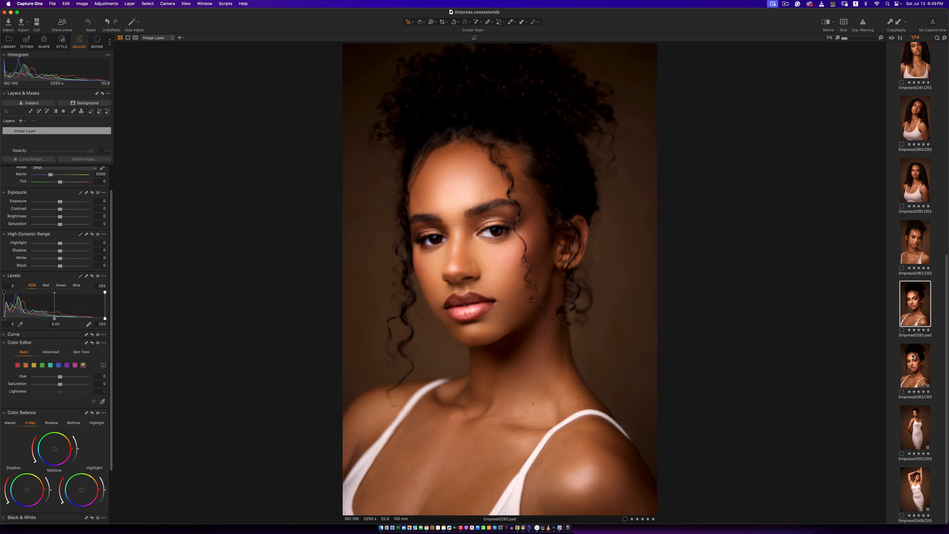
{"action": "left_click", "coordinate": [912, 365]}
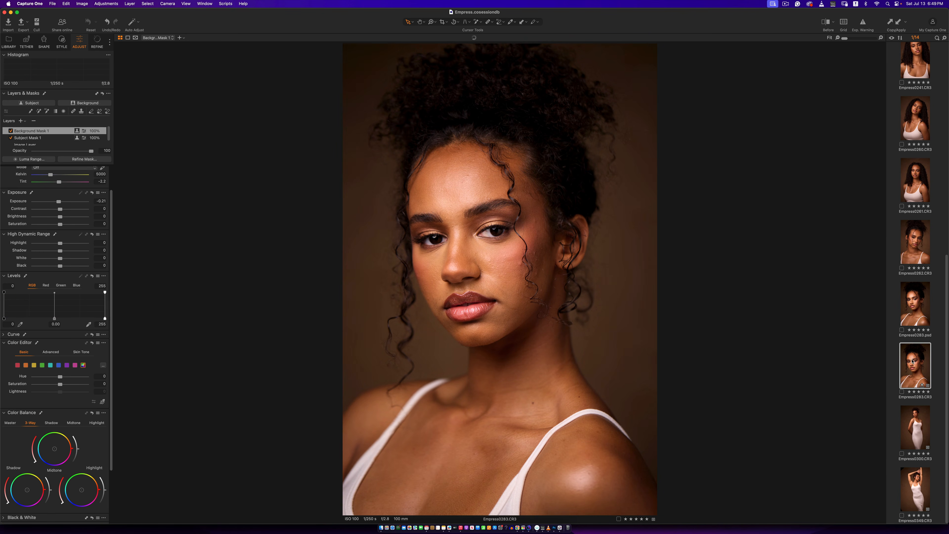
{"action": "left_click", "coordinate": [915, 314]}
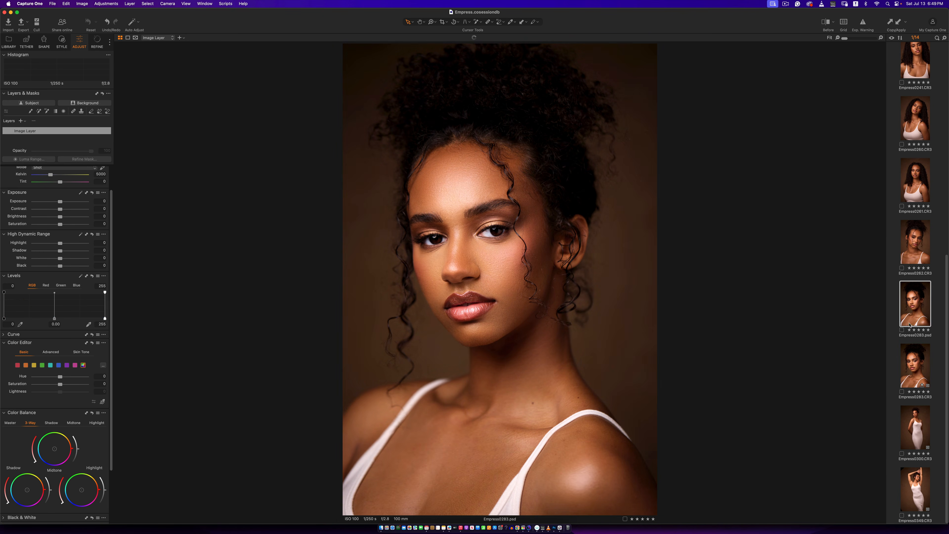